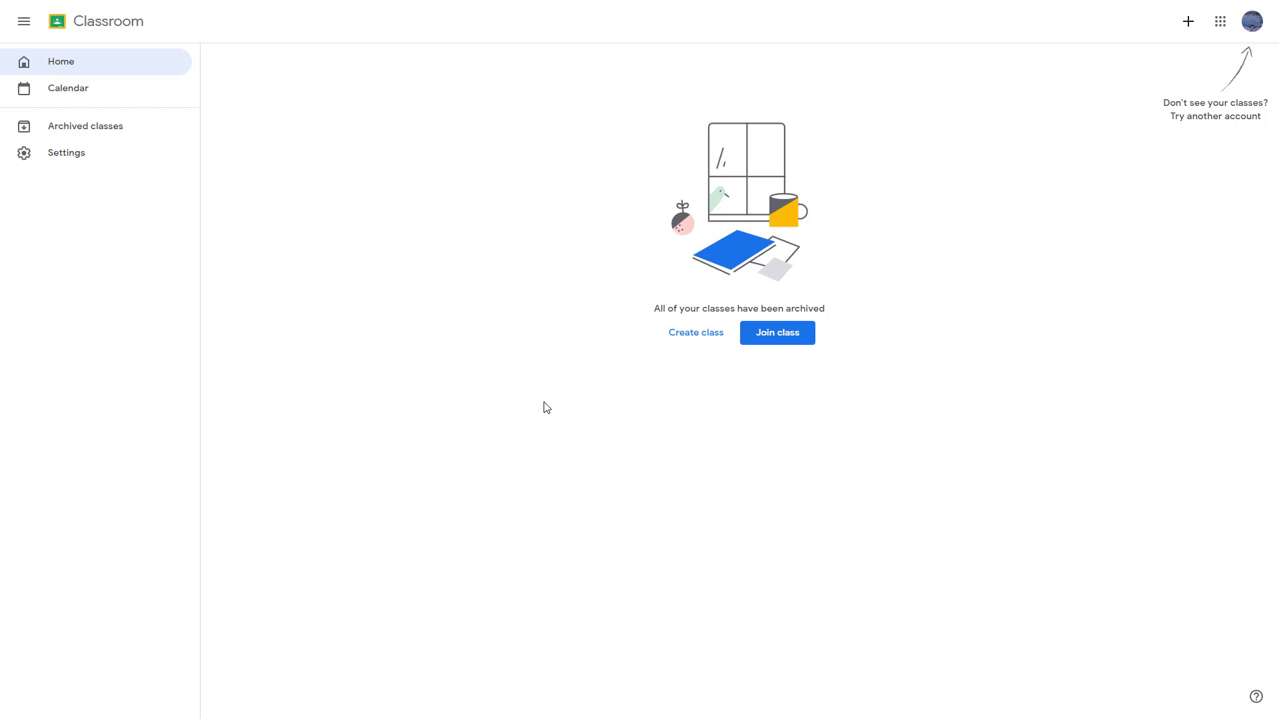
Start creating a class and acknowledge the notice that Classroom is not being used at a school with students.
click(680, 344)
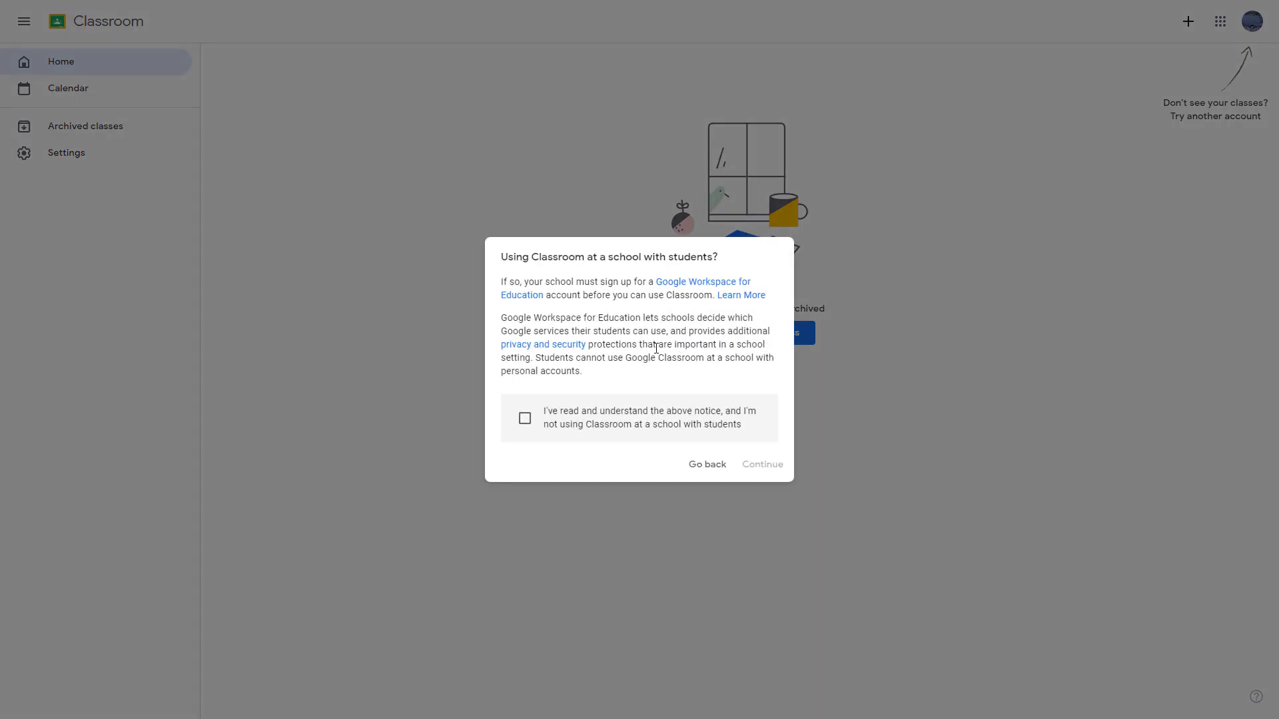
click(521, 428)
click(760, 464)
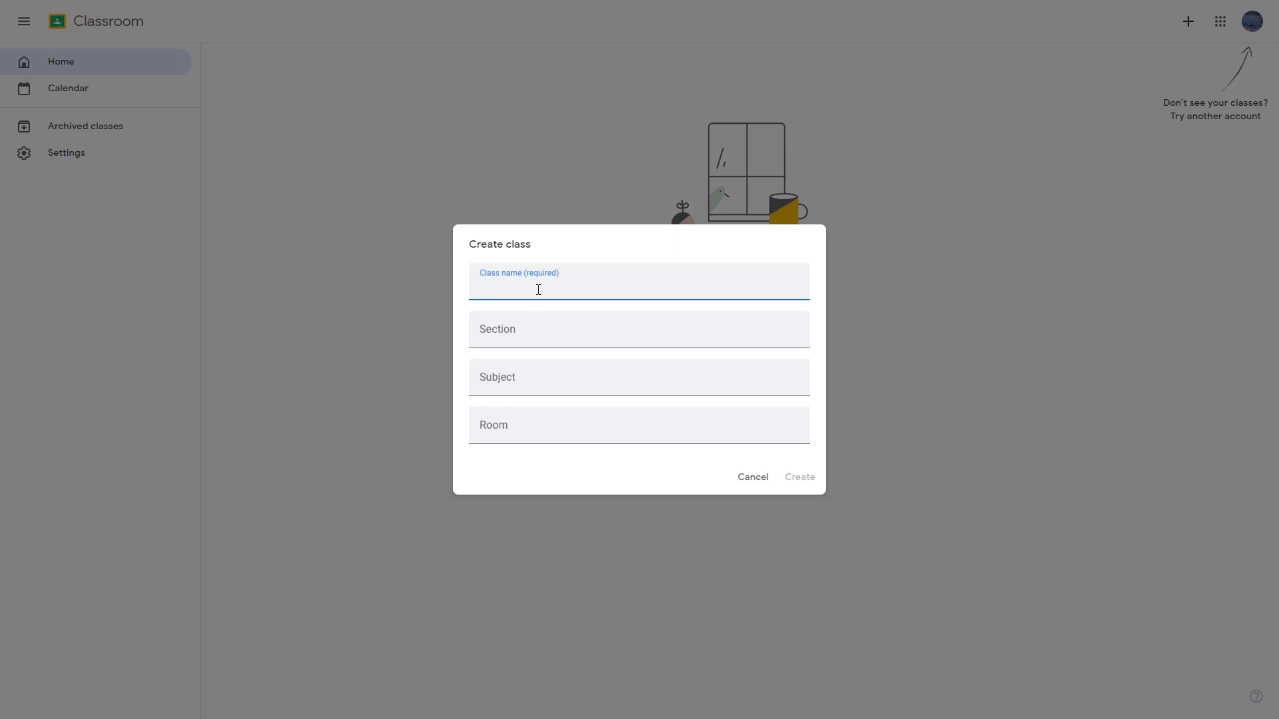
Create the class "Graphics Design" with section "Online 1", subject "Canva" and room "Google Meet".
text(Graphics Design)
click(513, 330)
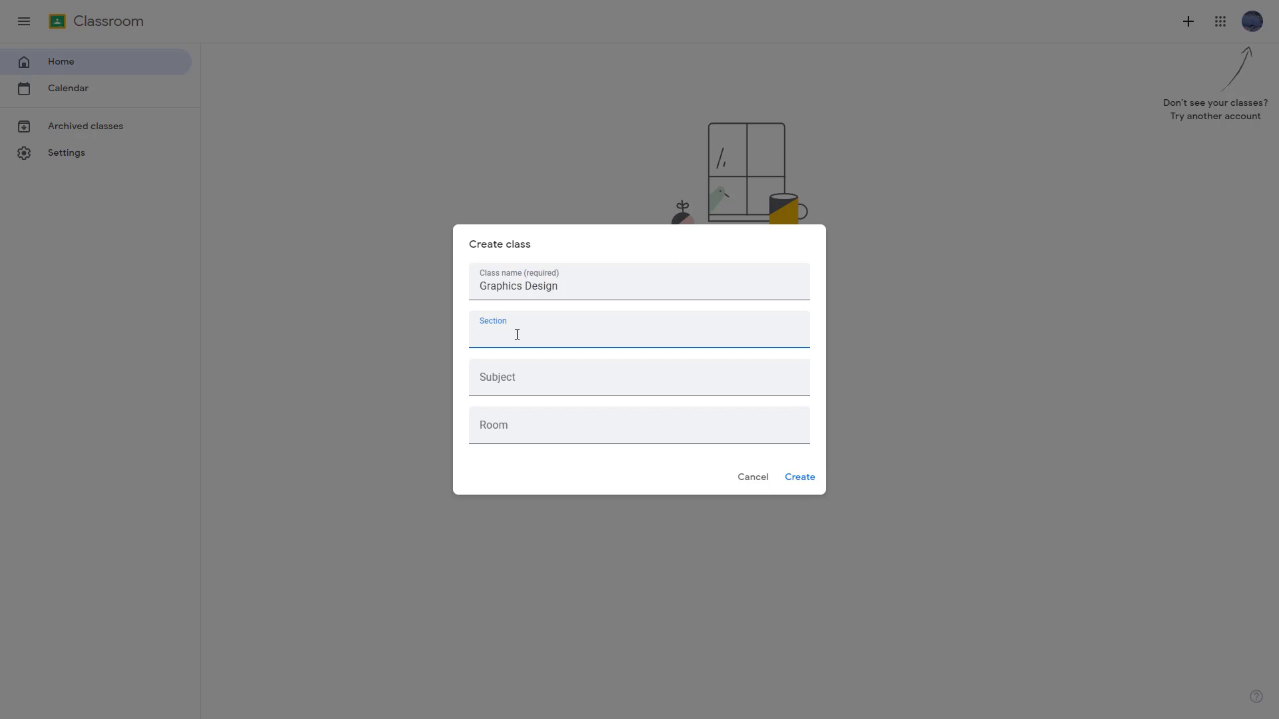
text(Online 1)
click(527, 376)
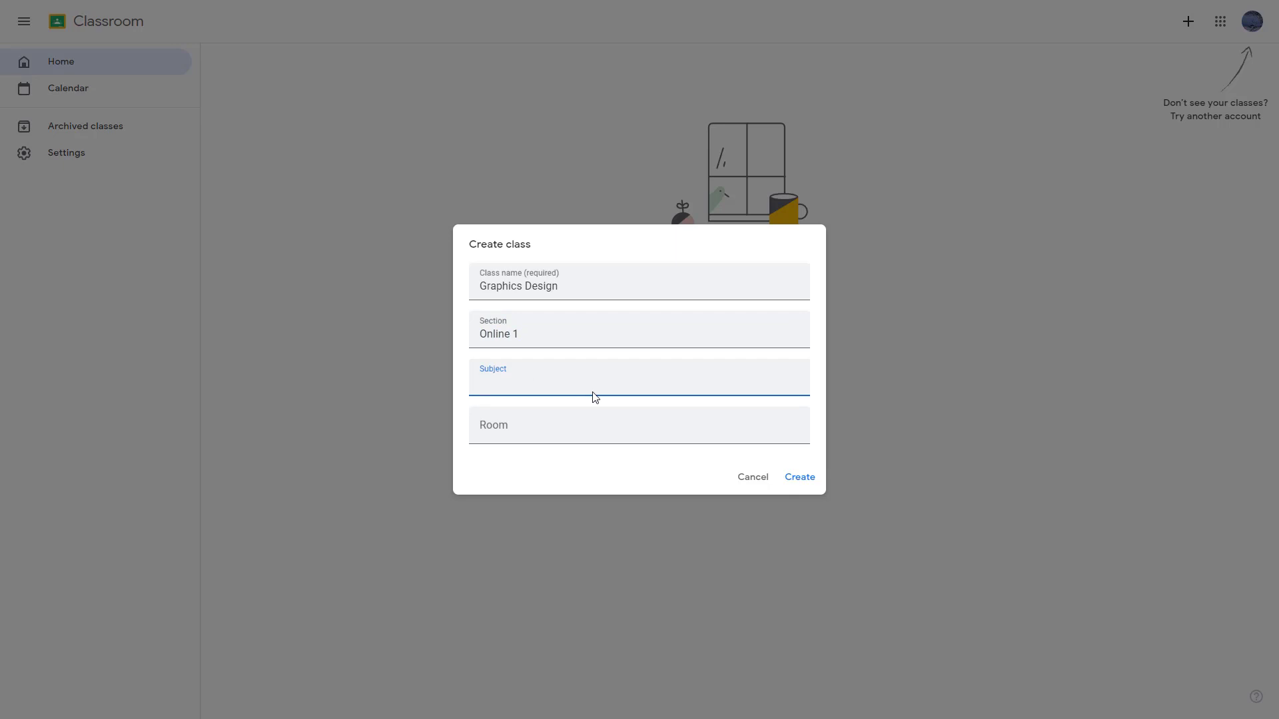
text(Canva)
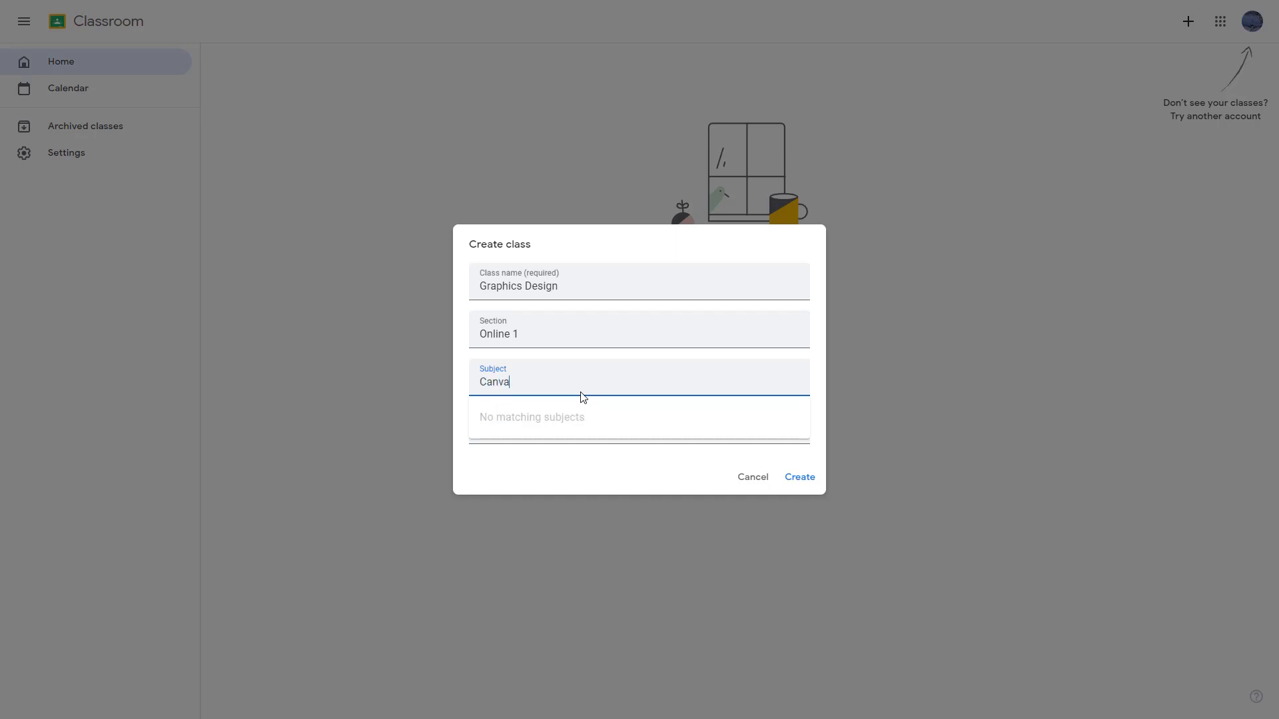
click(537, 428)
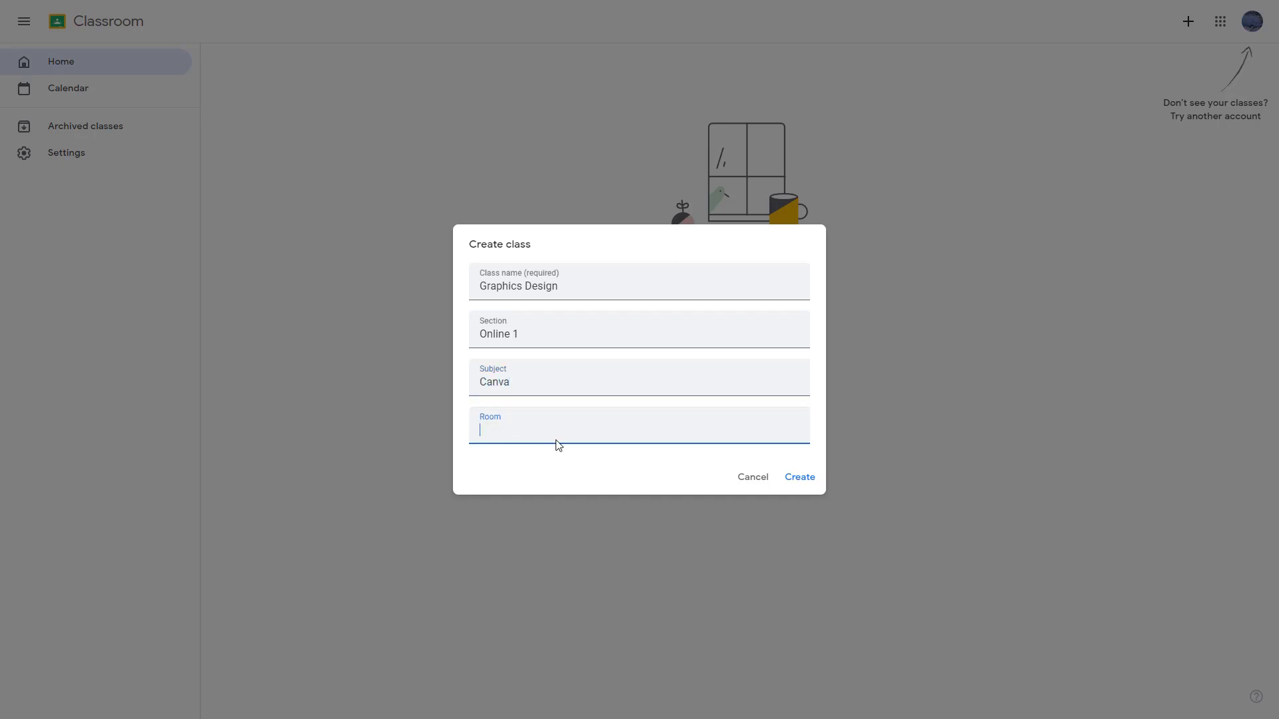
text(Google Meet)
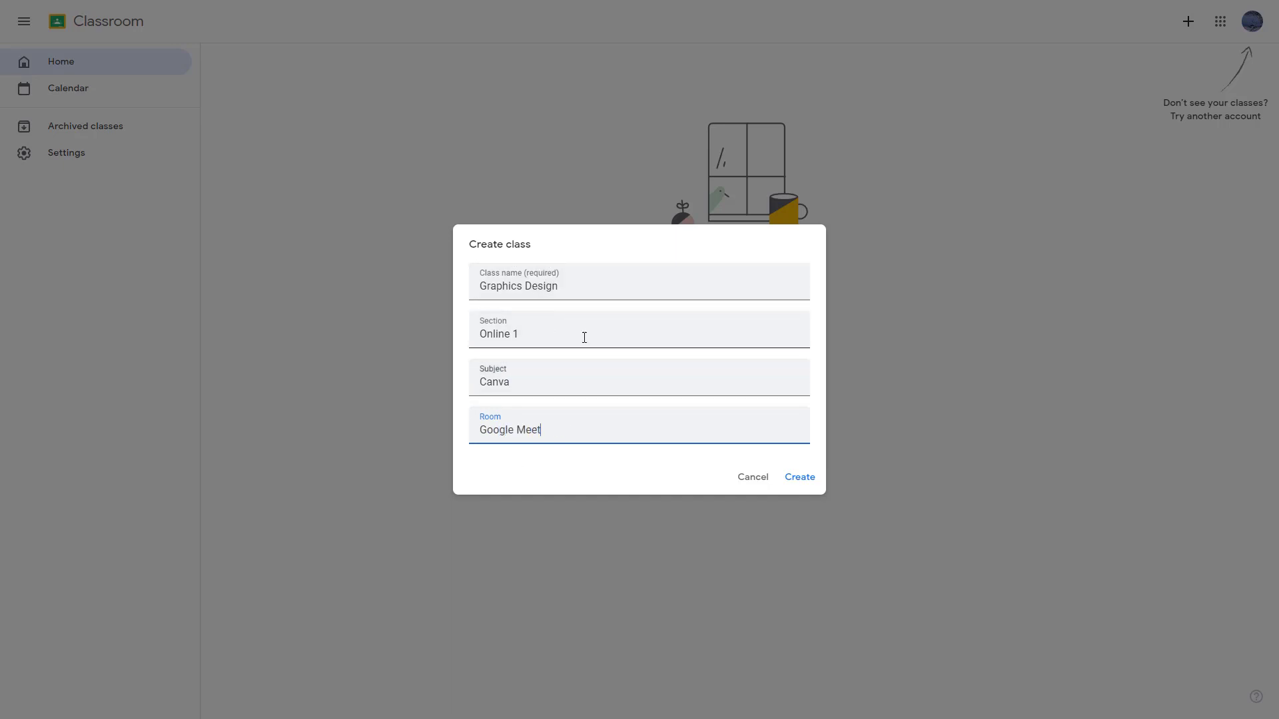
click(540, 380)
click(582, 463)
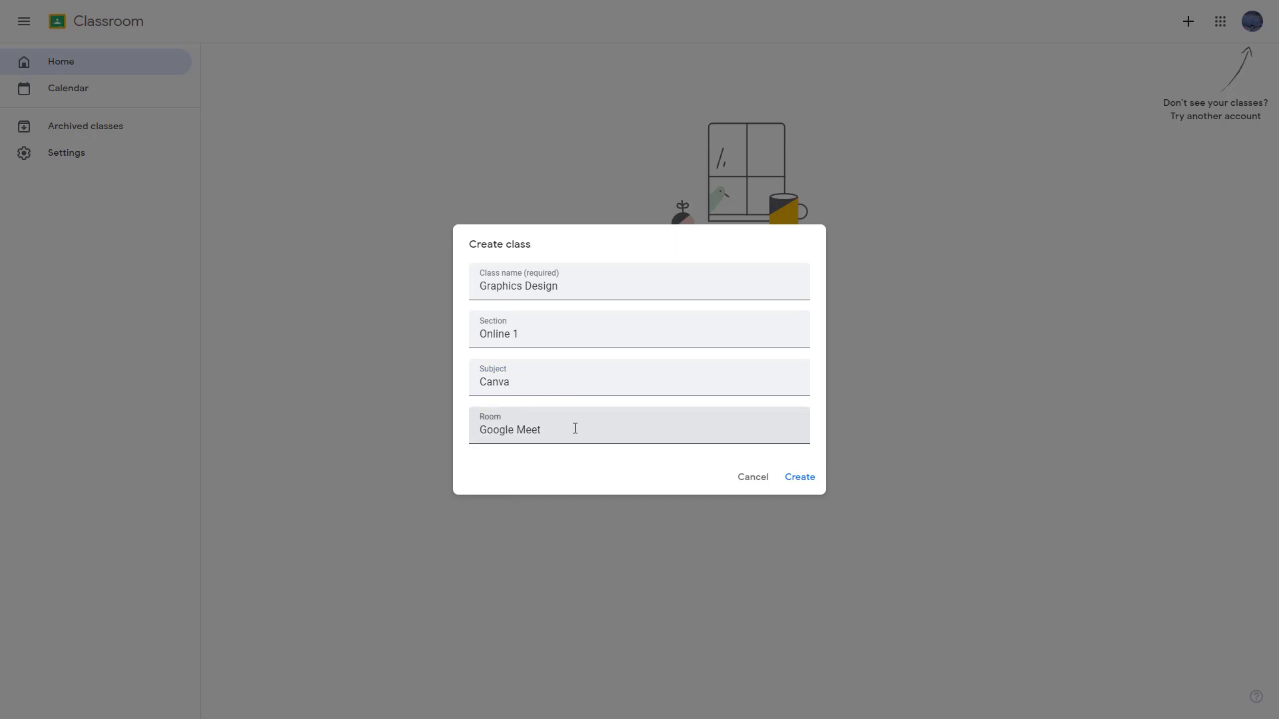
click(797, 479)
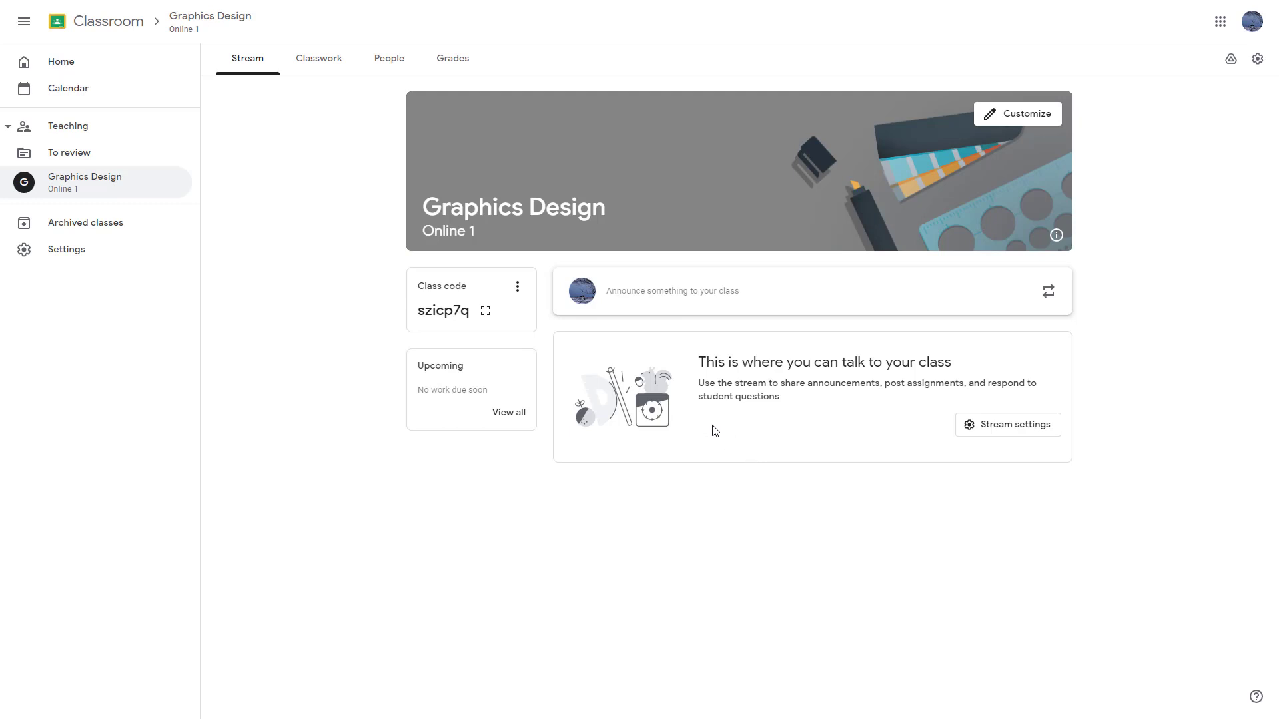
View the enlarged class code of the Graphics Design class, close it and return to the home page.
click(486, 310)
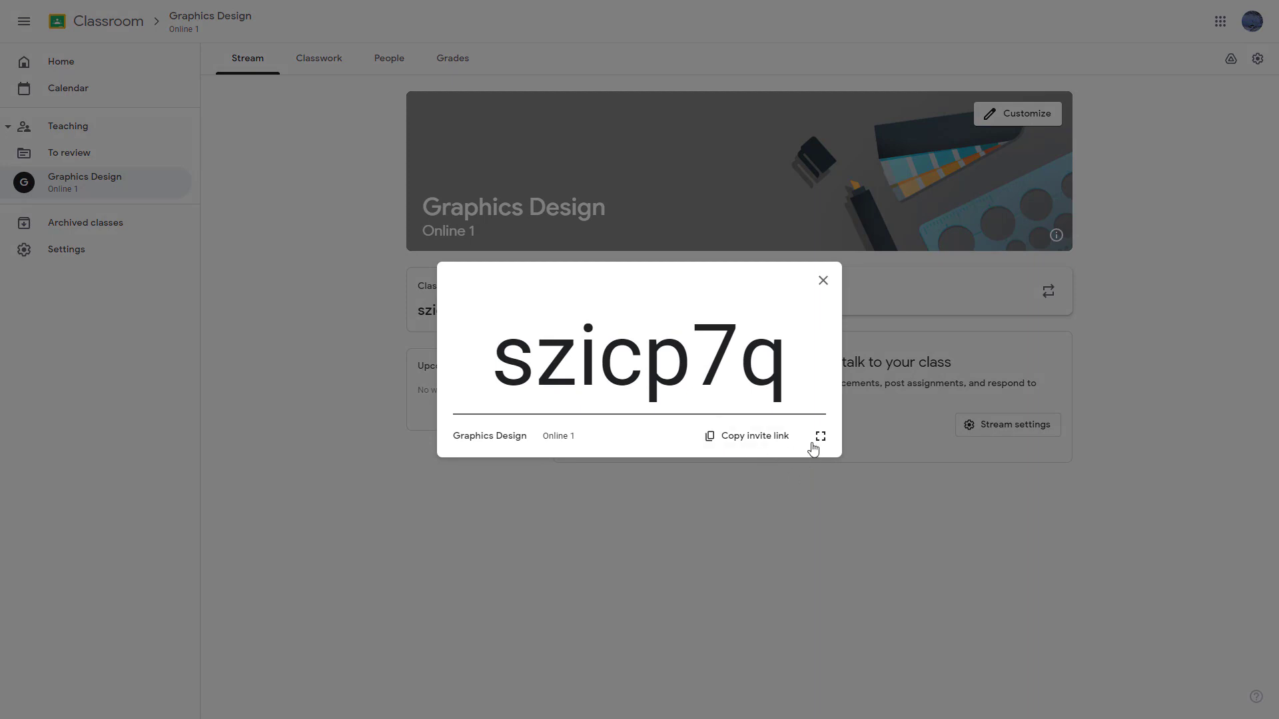
click(824, 285)
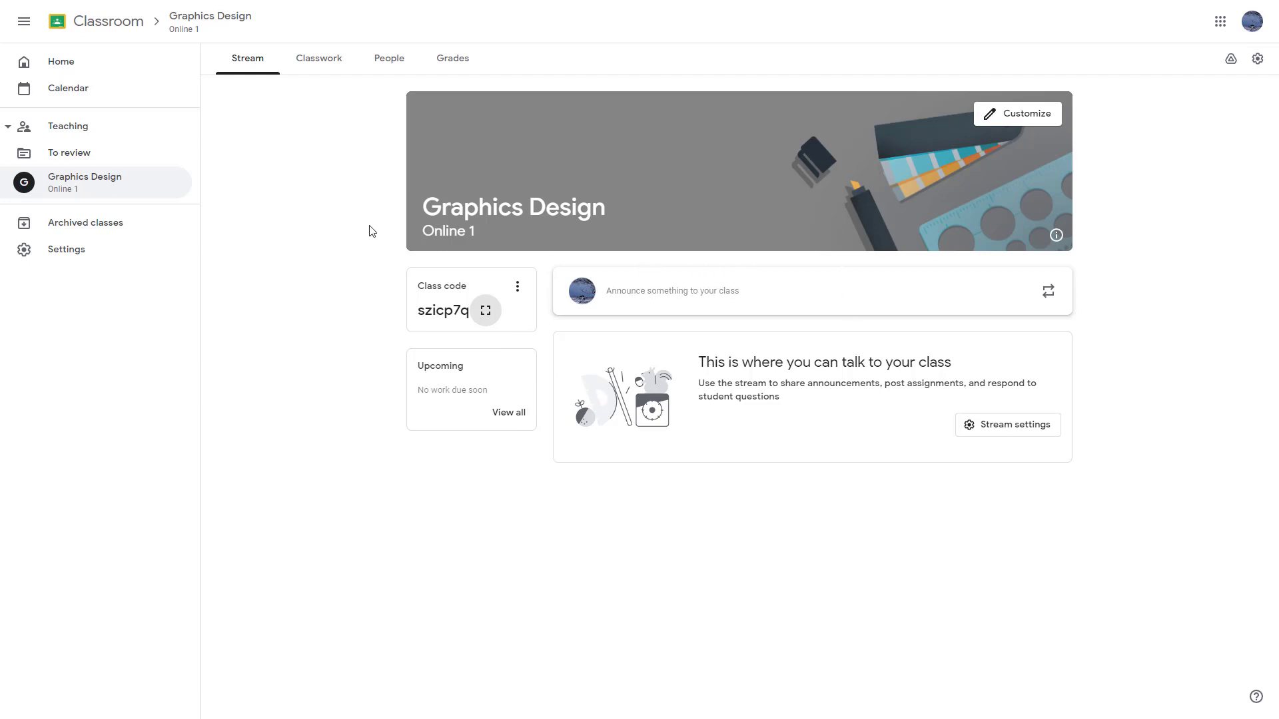
click(69, 71)
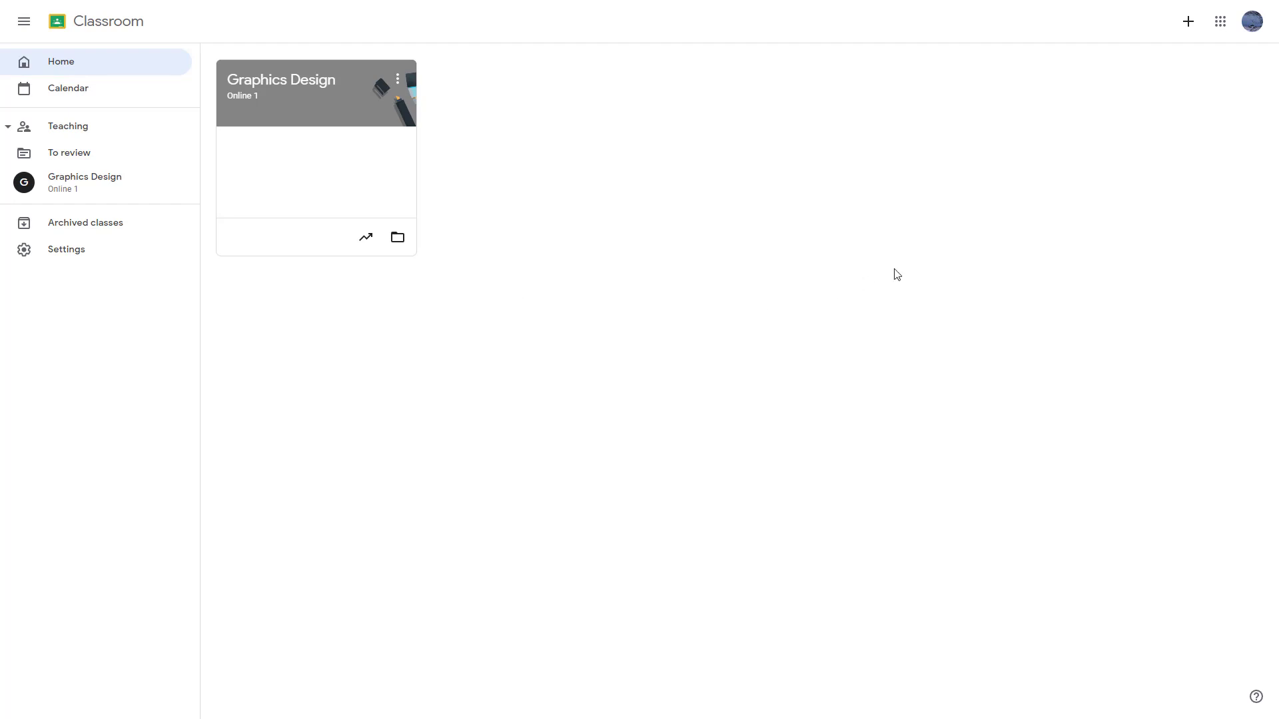
Start creating a second class and accept the notice about using Classroom at a school.
click(1190, 24)
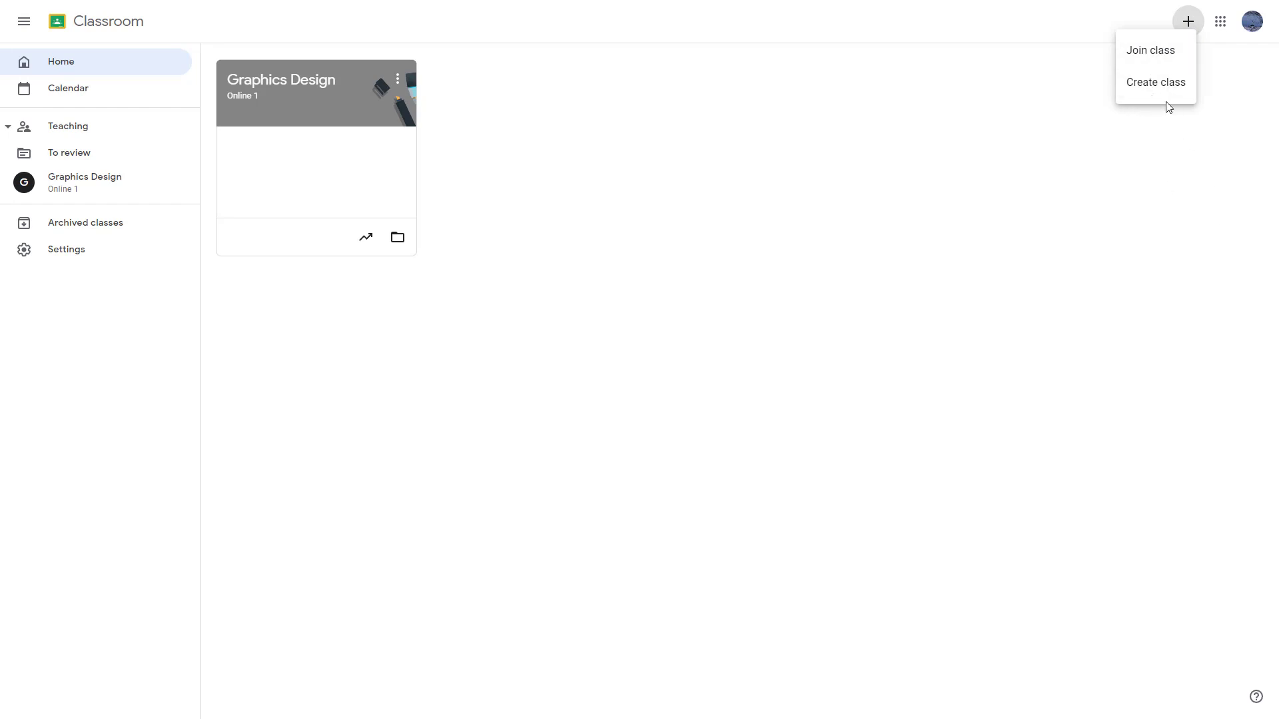
click(1132, 94)
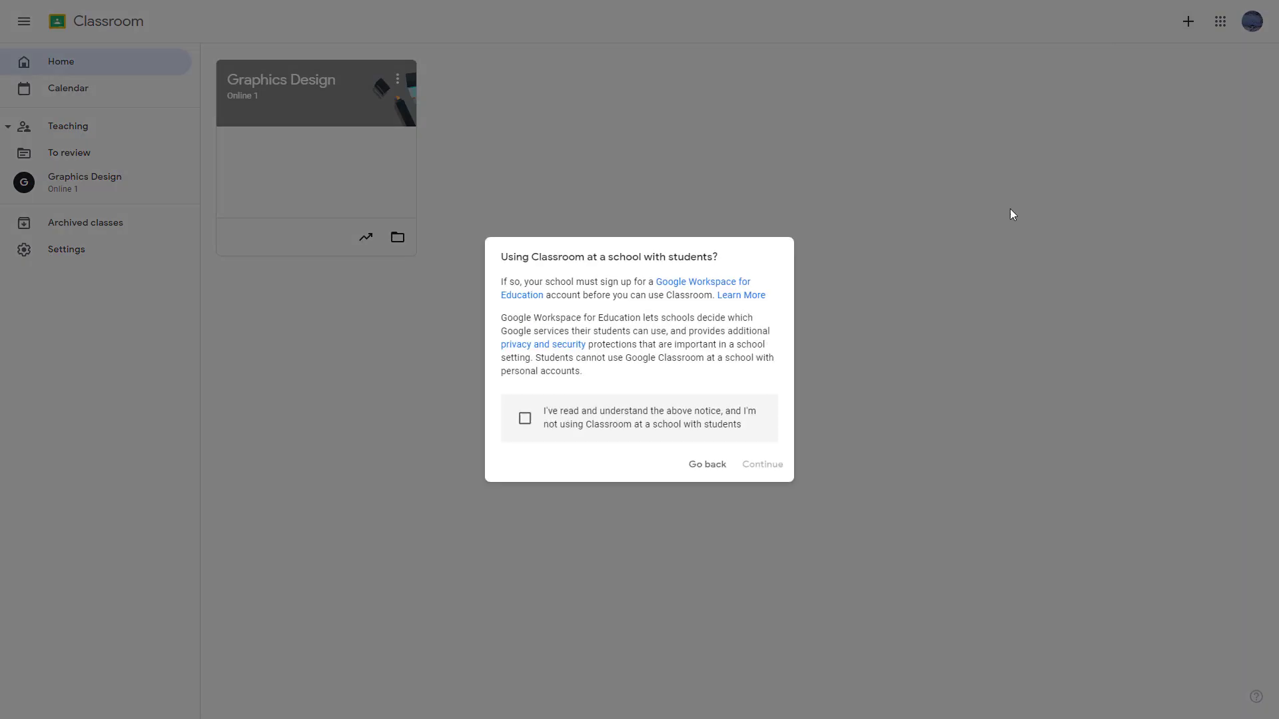
click(527, 421)
click(763, 465)
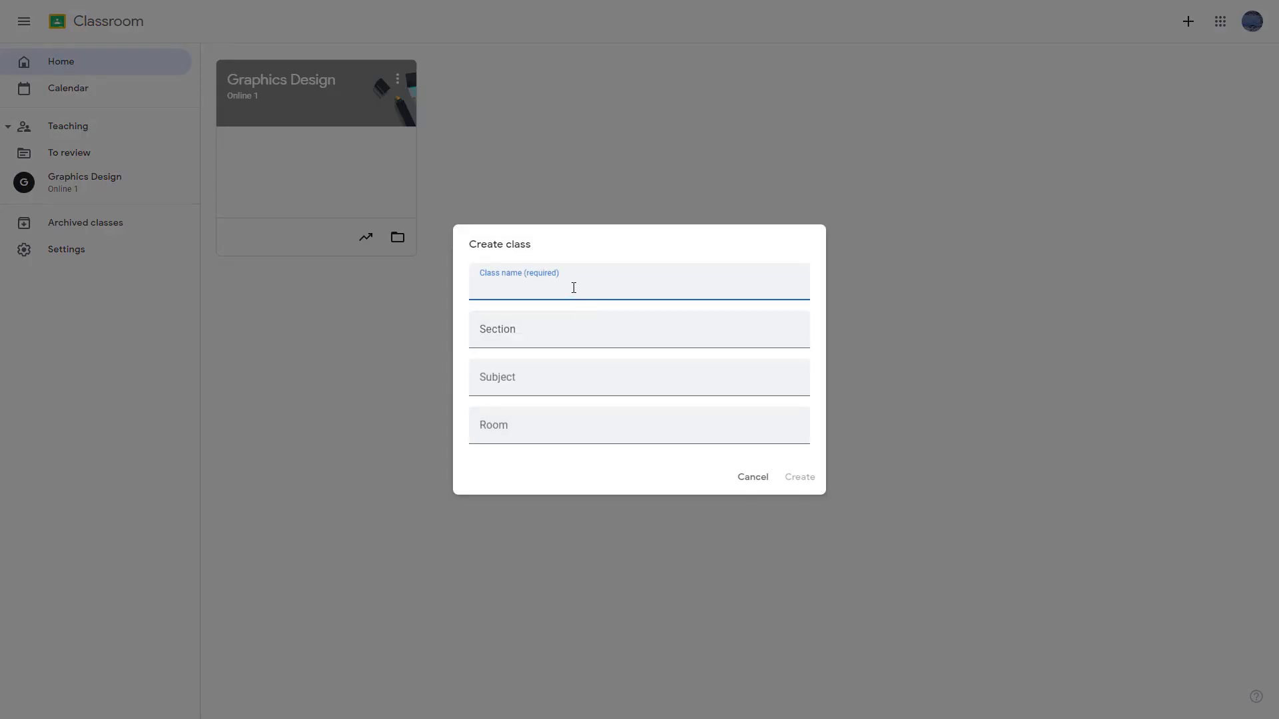
Name the new class "General Computing", with section "Online 2" and subject "Office Package".
text(General Comp0uting)
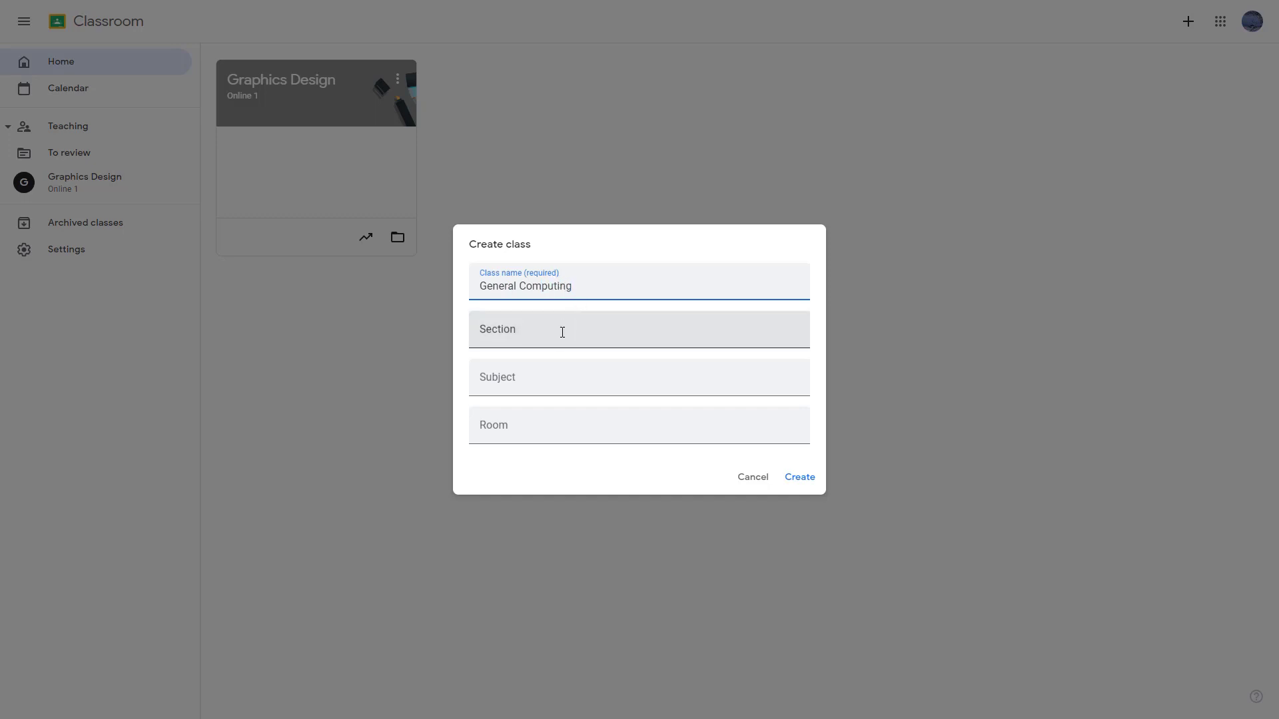
click(563, 331)
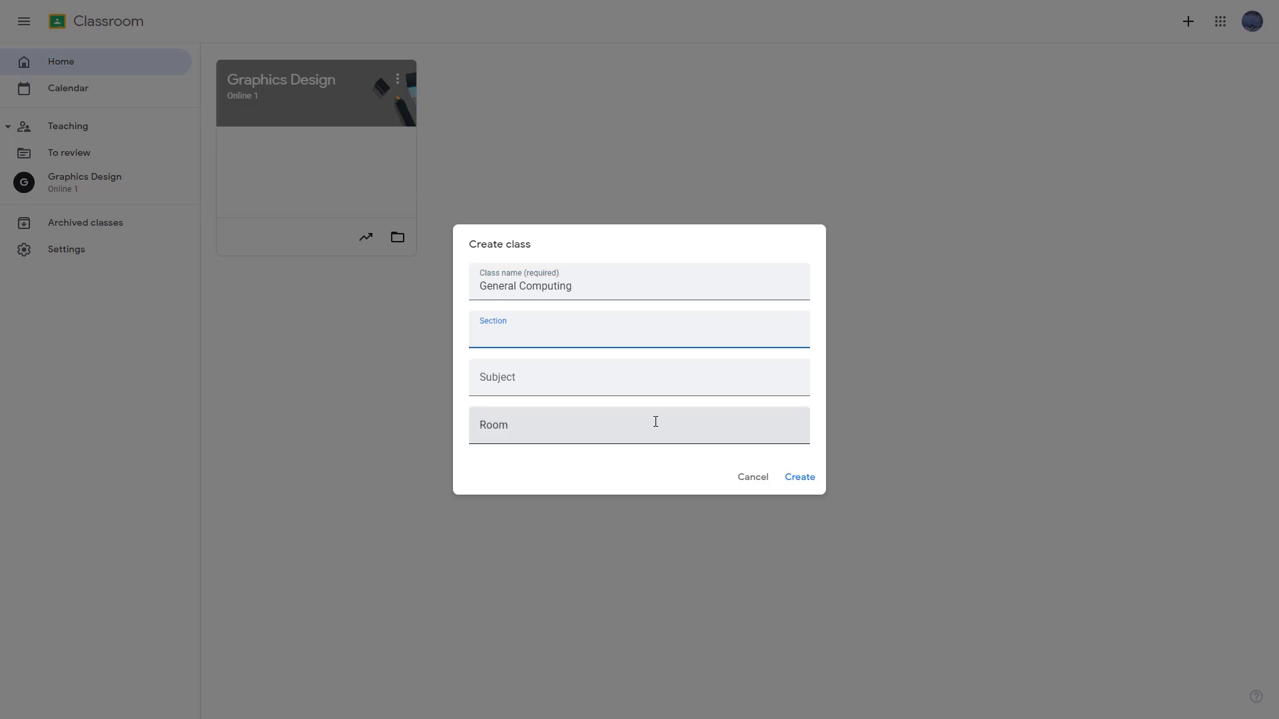
text(Online 2)
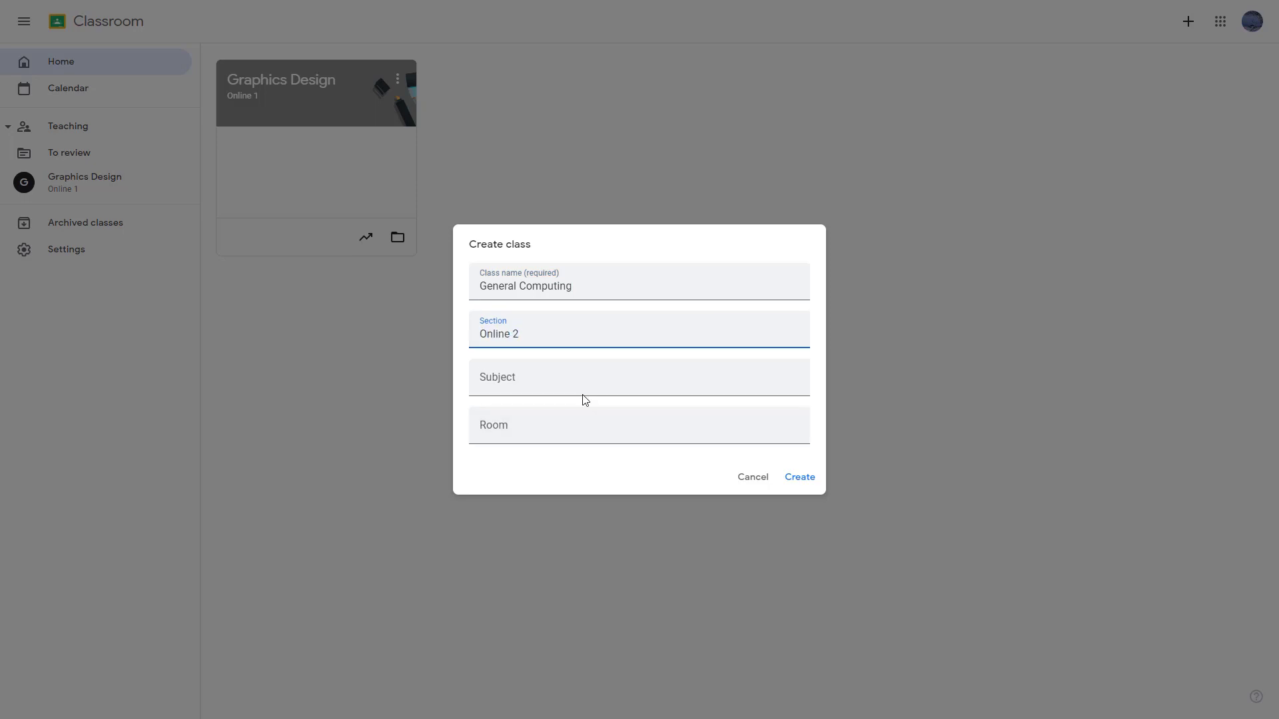
click(587, 384)
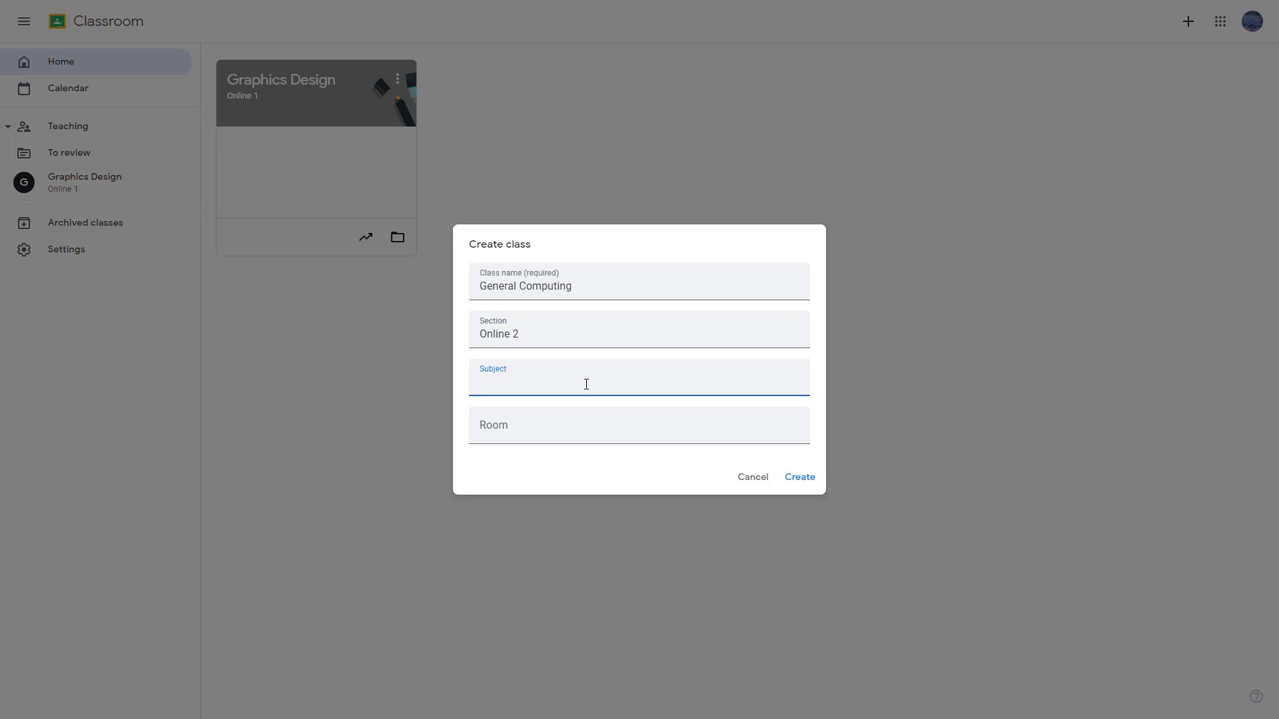
text(Office Packafe)
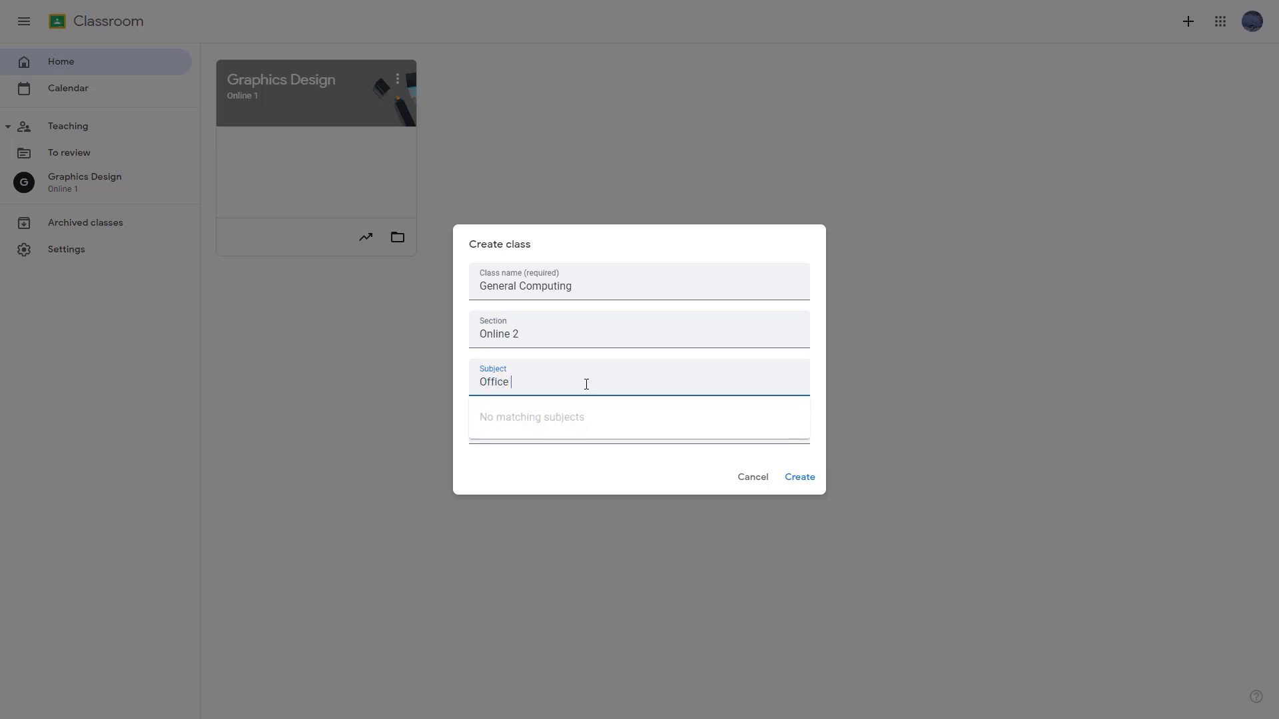
key(BackSpace)
key(BackSpace)
text(ge)
Set the room to "Google Meet" and create the General Computing class.
click(543, 428)
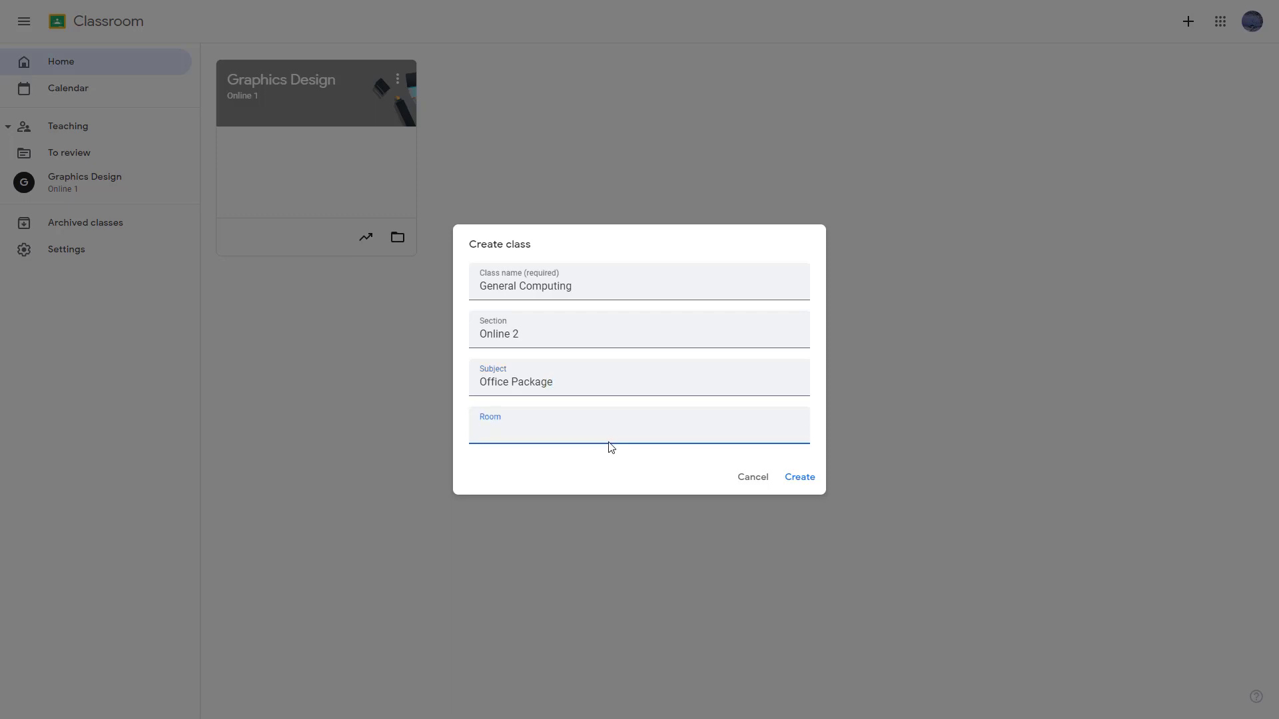
text(Google meet)
key(BackSpace)
text(M)
click(801, 478)
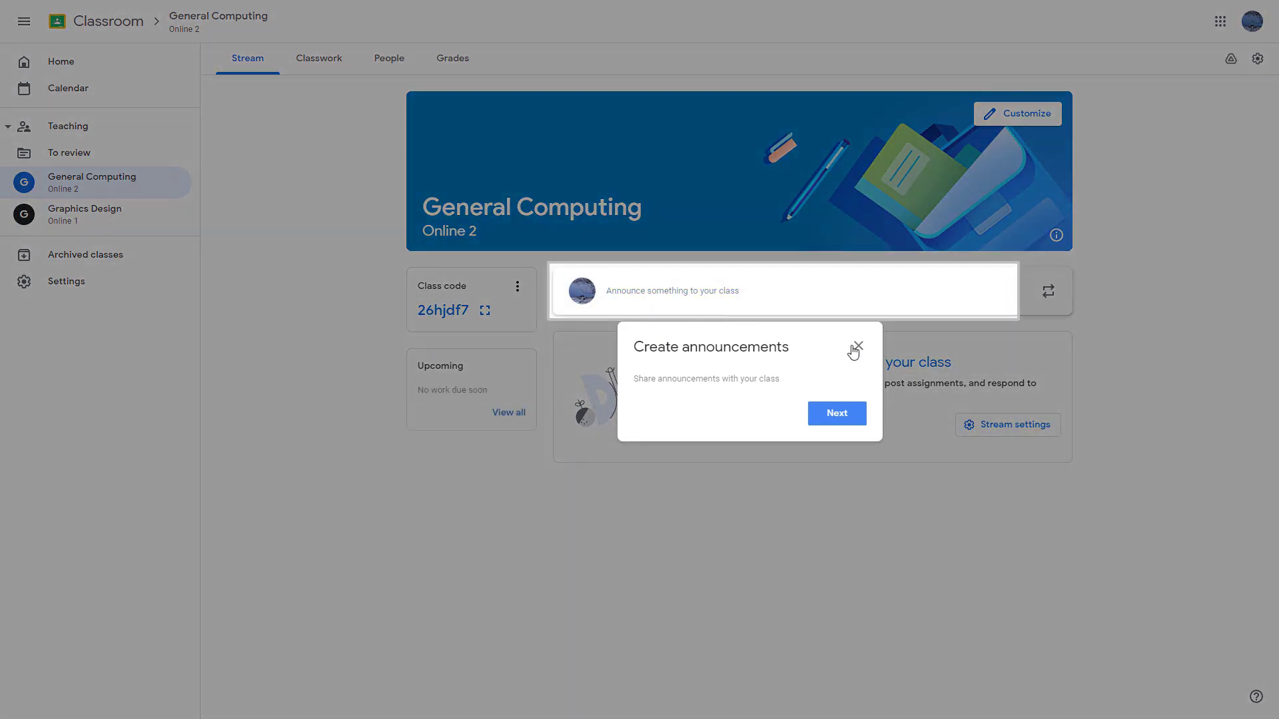
Dismiss the announcement tip, view the General Computing class code enlarged, then dismiss the survey prompt and return to the home page.
click(856, 349)
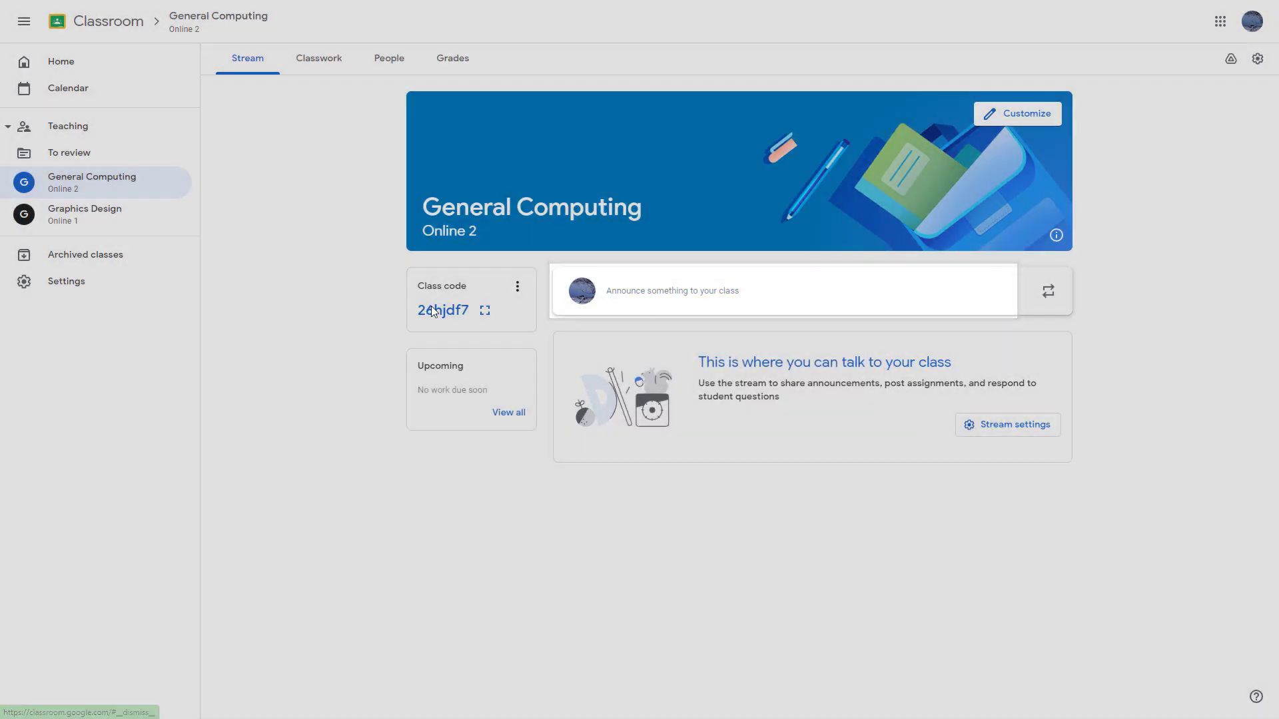
click(483, 312)
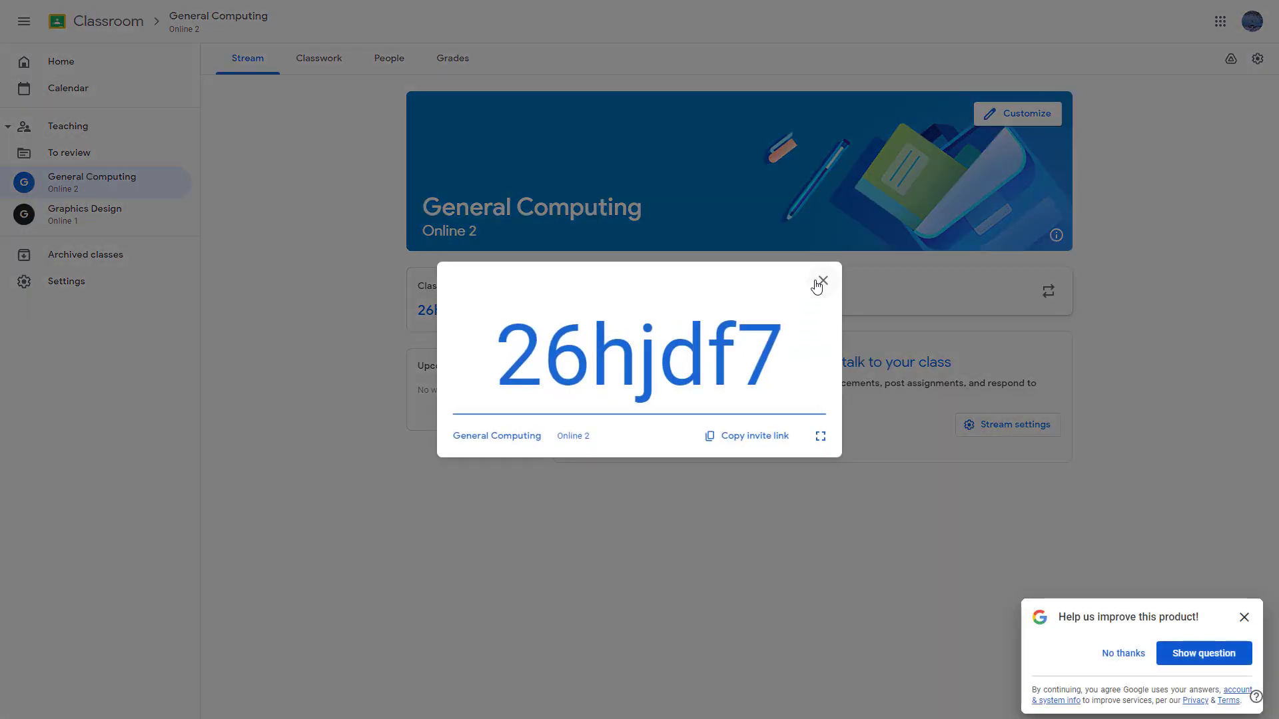
click(806, 288)
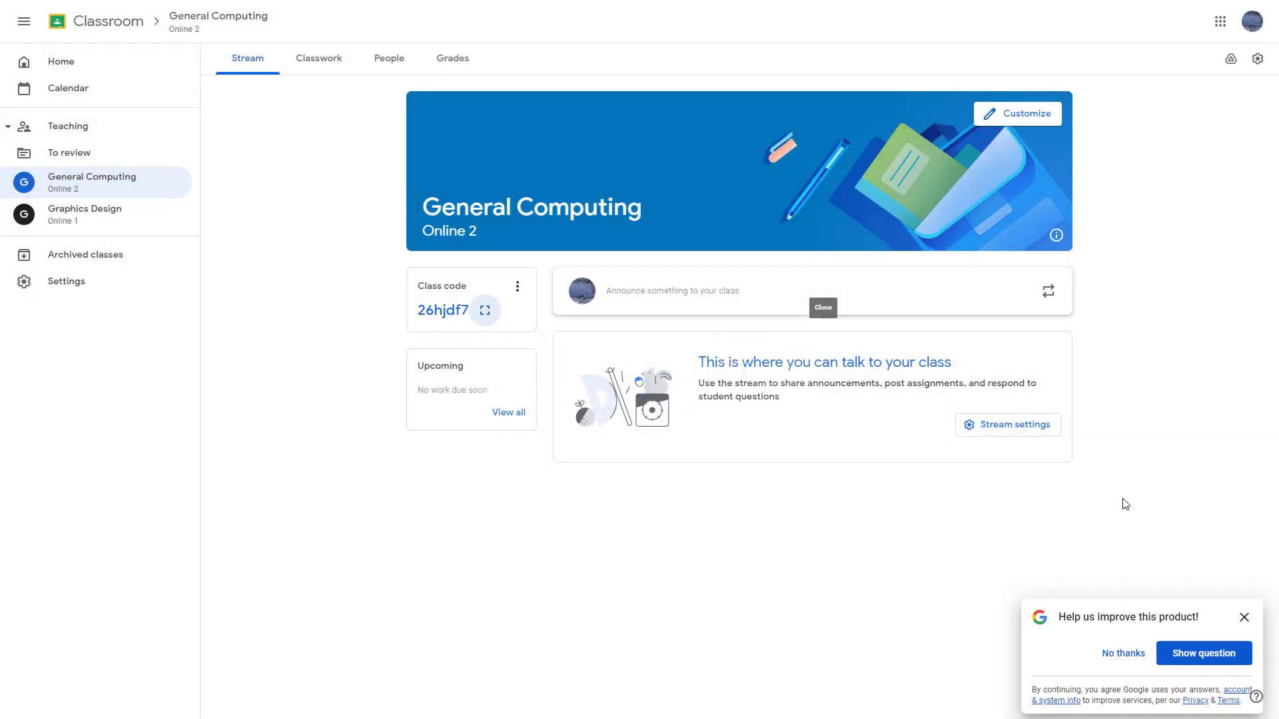
click(1244, 617)
click(95, 66)
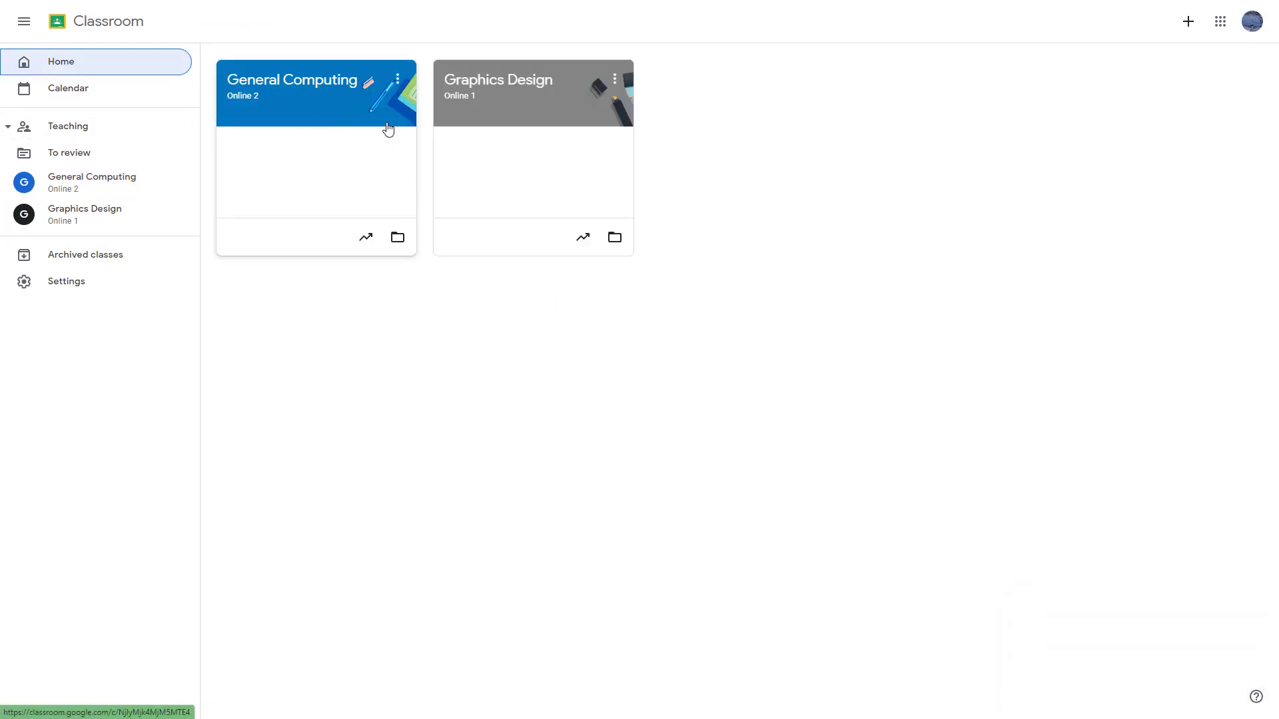
View the Graphics Design and General Computing class pages in turn, returning to the home page after each.
click(504, 80)
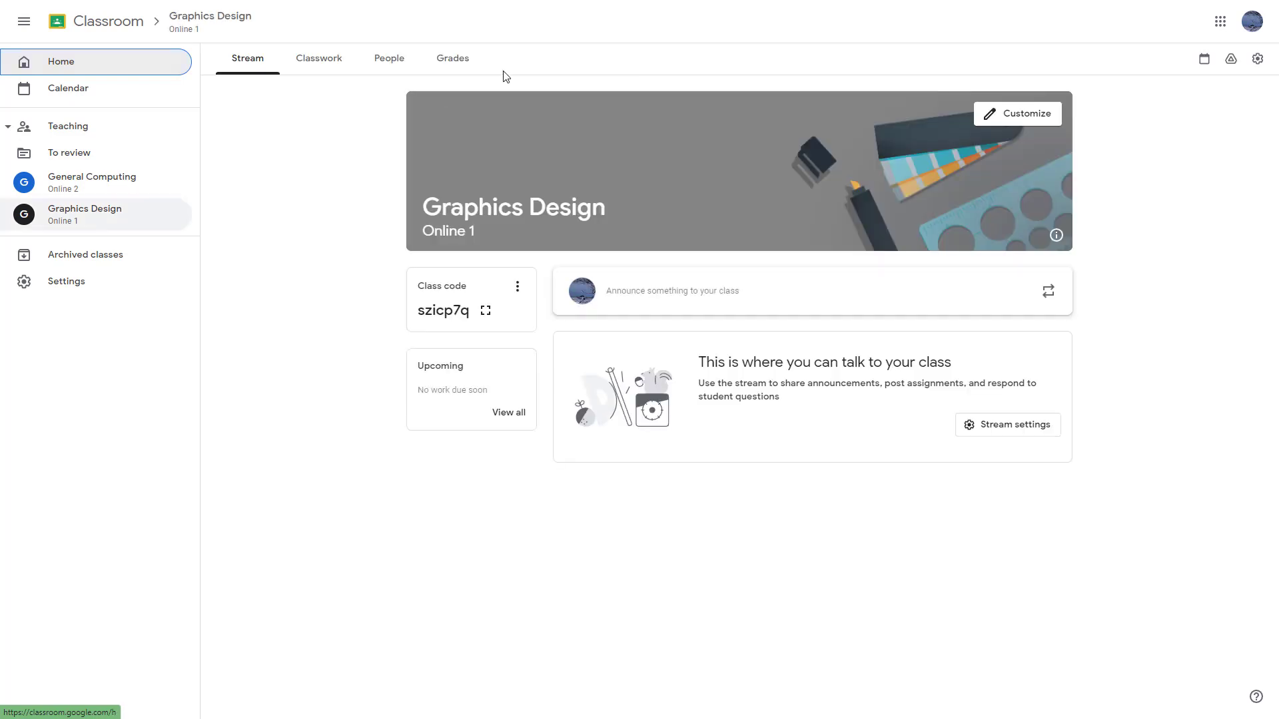
click(91, 72)
click(310, 85)
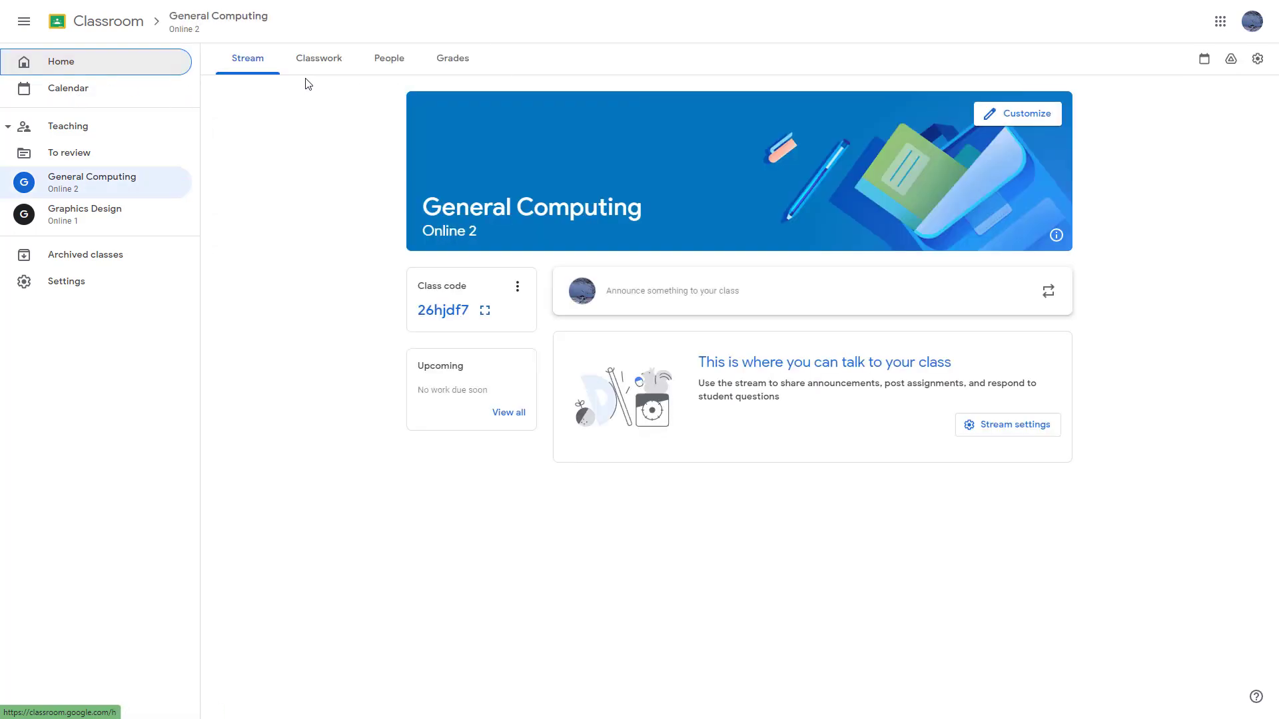
click(112, 70)
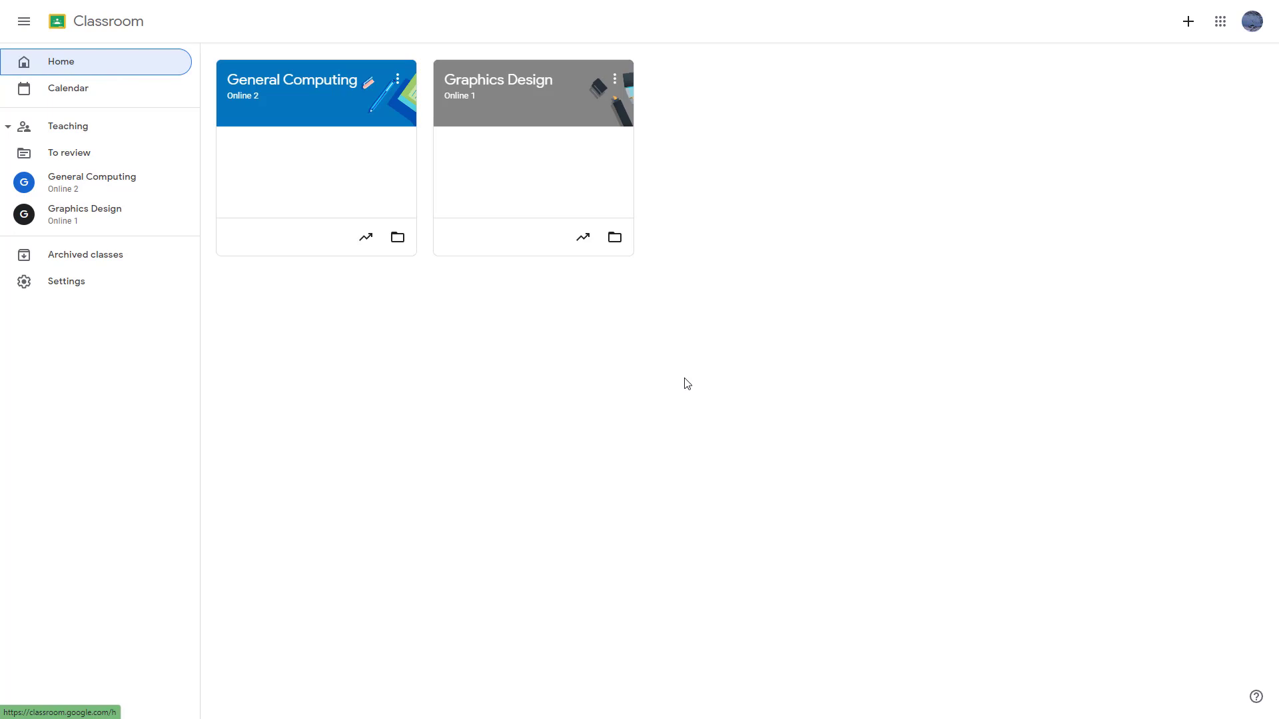